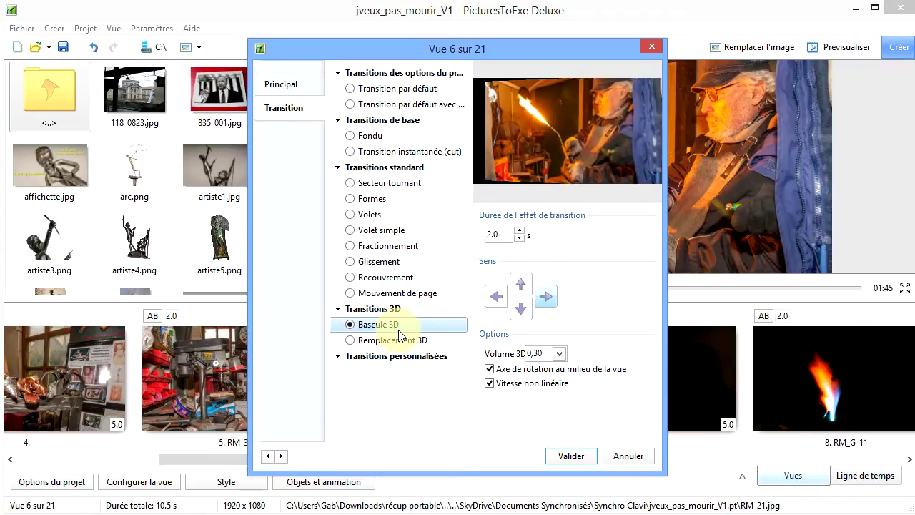
# - Apply the Mouvement de page transition to view 6 and set its duration to 4 s
pyautogui.click(349, 294)
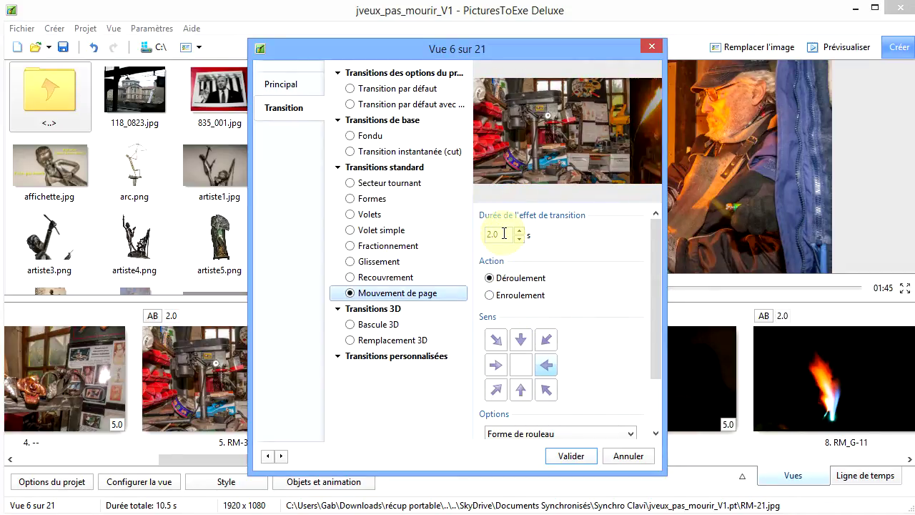
pyautogui.moveTo(504, 233); pyautogui.dragTo(480, 234)
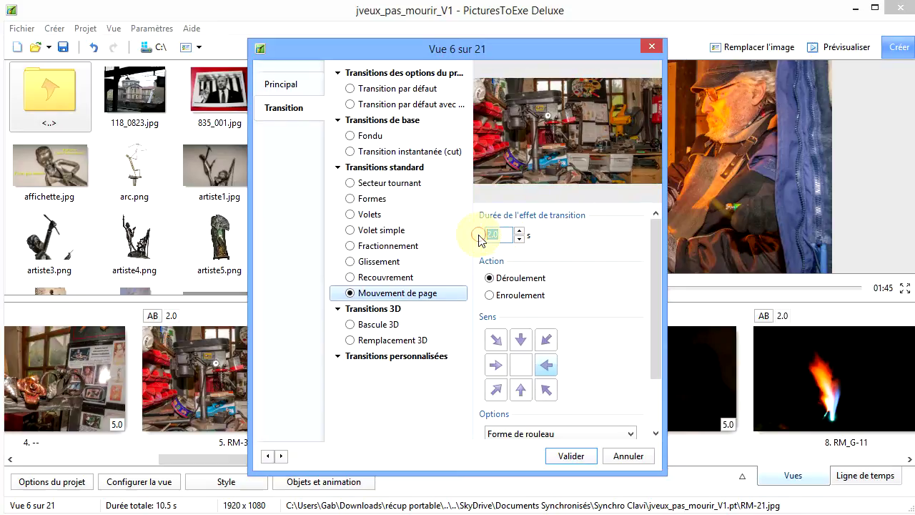
pyautogui.write('4')
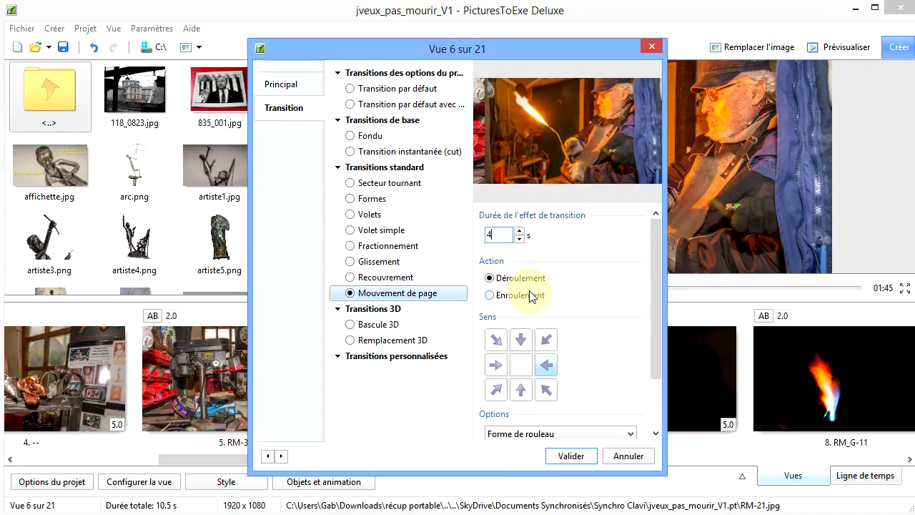
# - Compare Déroulement with Enroulement, keep Enroulement, and set the page movement direction to diagonally down-left after trying straight down
pyautogui.click(489, 295)
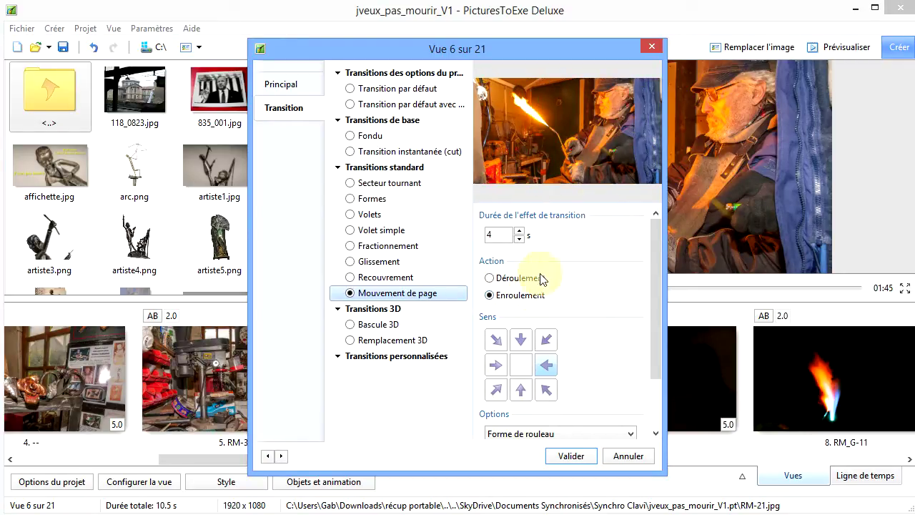
pyautogui.click(490, 279)
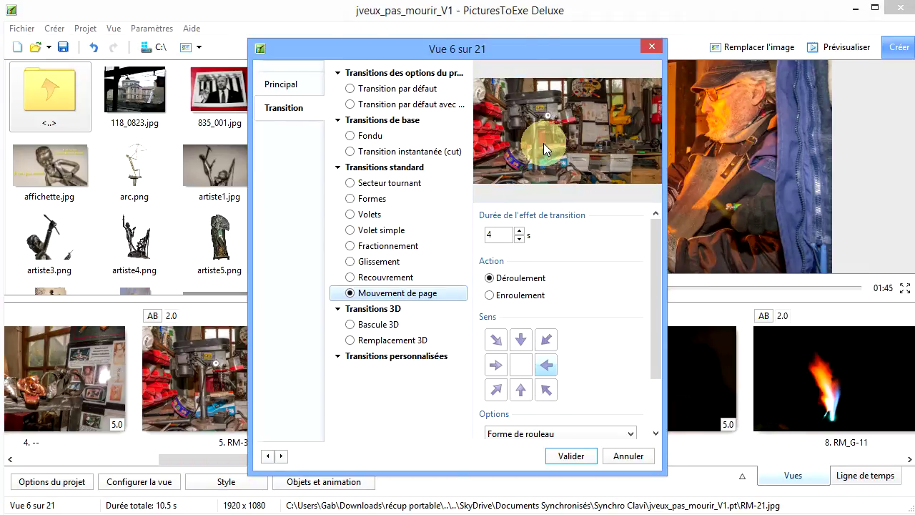
pyautogui.click(490, 295)
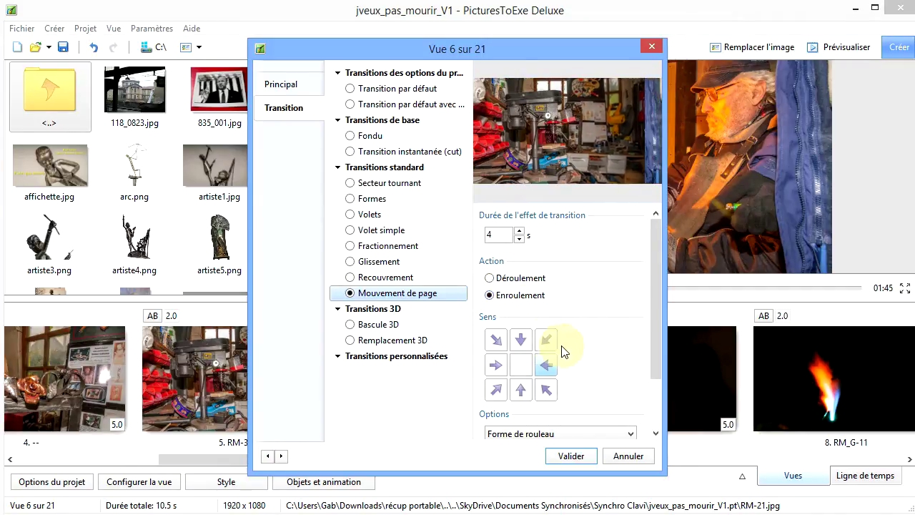
pyautogui.click(526, 343)
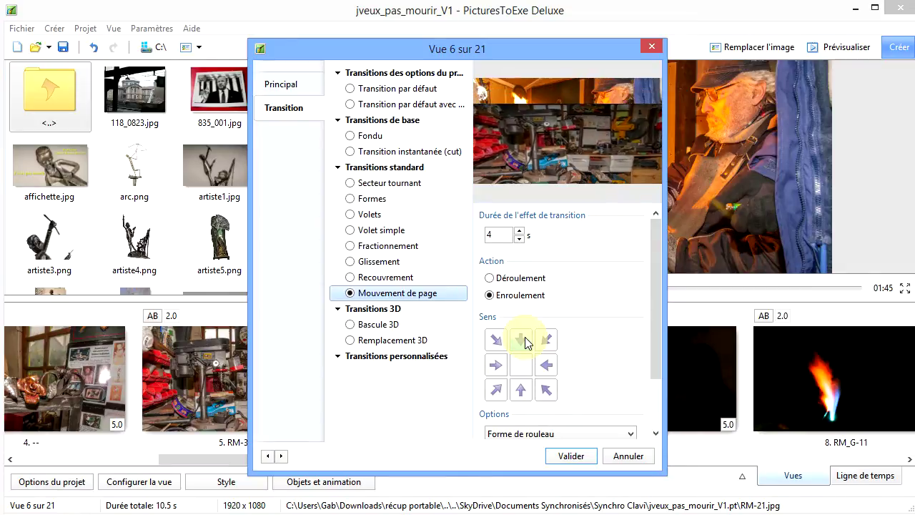
pyautogui.click(548, 343)
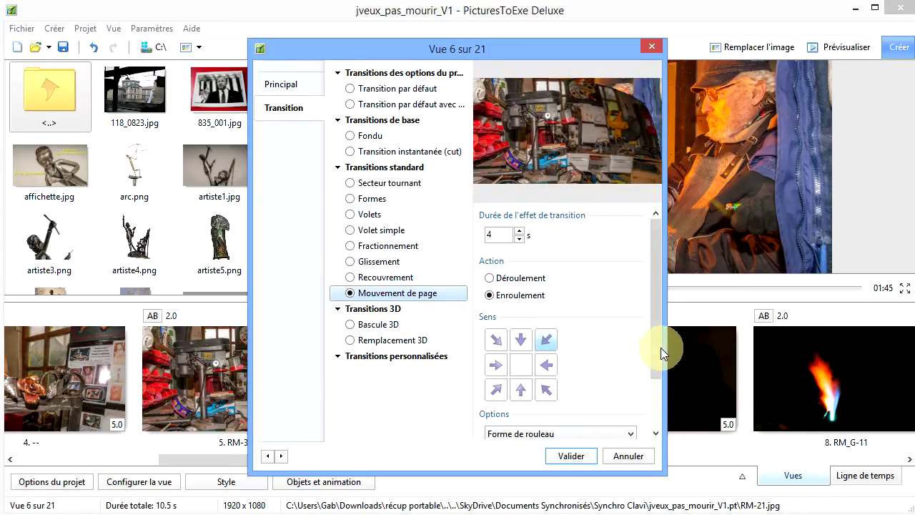
# - Try the Plans parallèles page shape, and return it to Forme de rouleau
pyautogui.moveTo(657, 347); pyautogui.dragTo(652, 414)
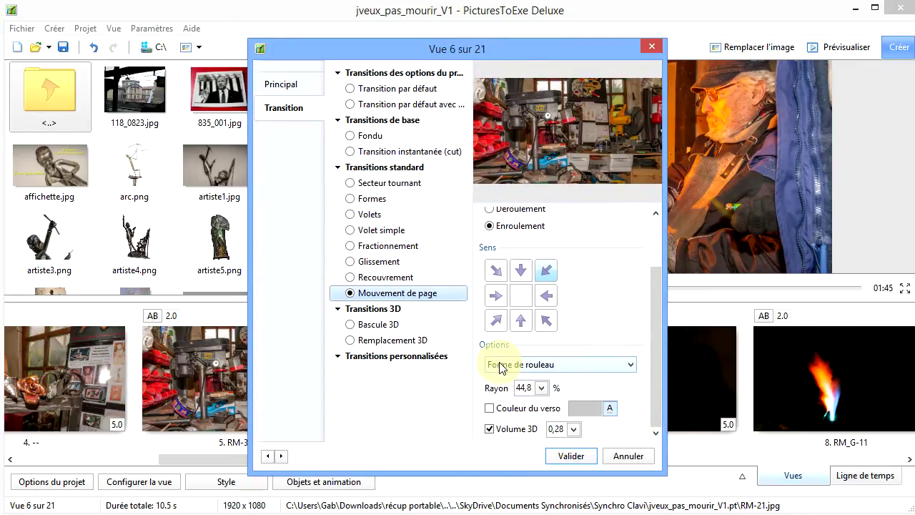
pyautogui.click(629, 365)
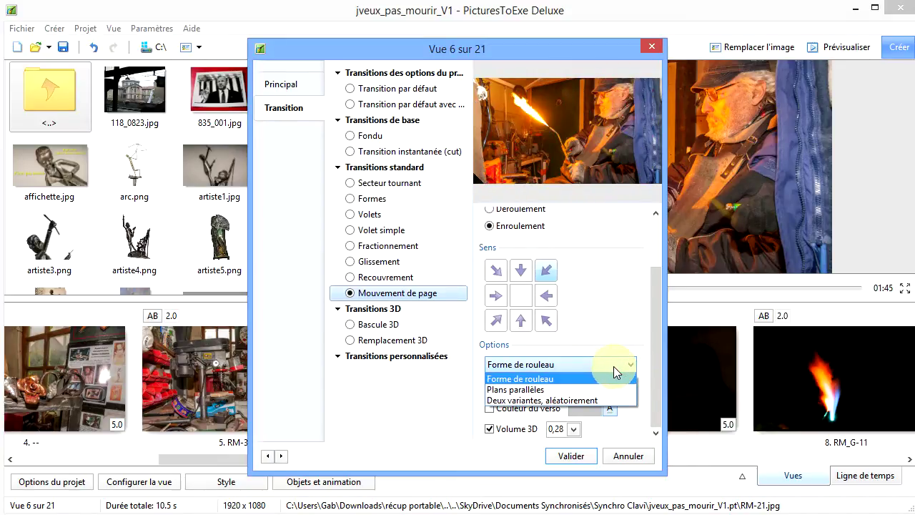
pyautogui.click(547, 390)
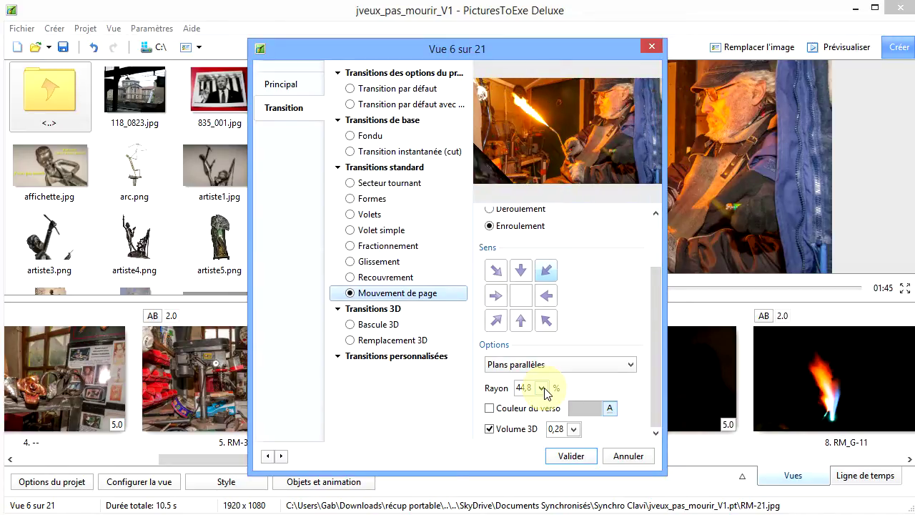
pyautogui.click(629, 366)
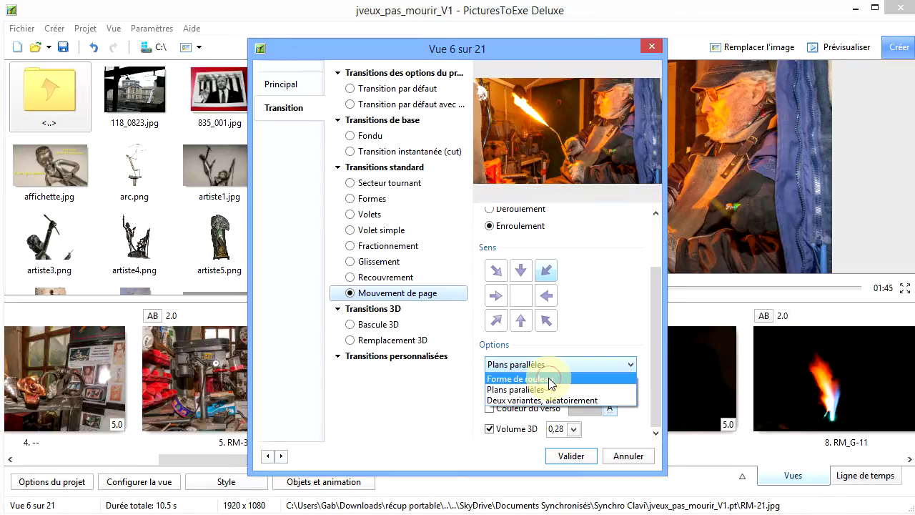
pyautogui.click(551, 379)
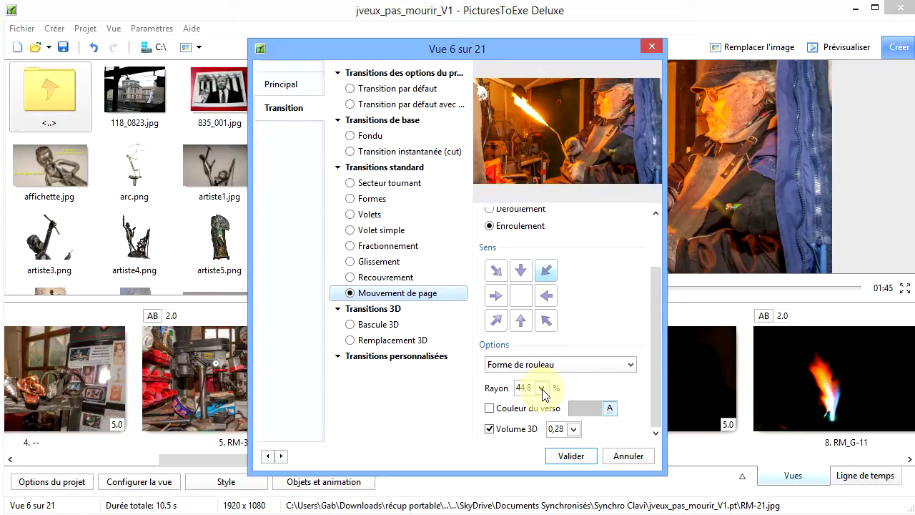
# - Try a much larger roller radius, and bring the Rayon back down to 50,8 %
pyautogui.click(542, 389)
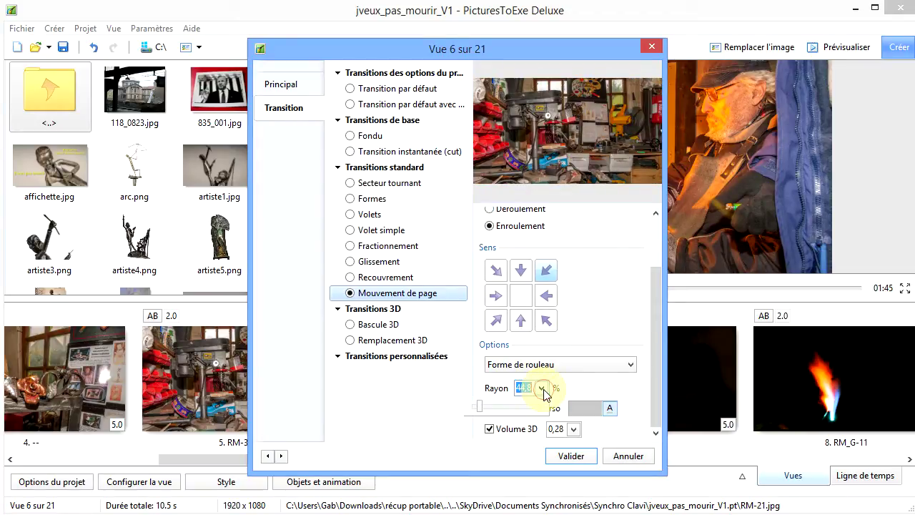
pyautogui.moveTo(480, 406); pyautogui.dragTo(513, 415)
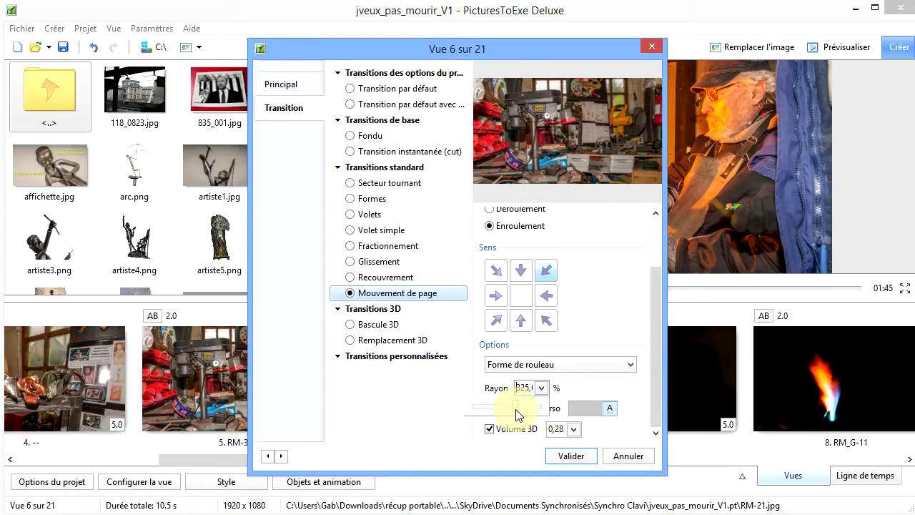
pyautogui.moveTo(516, 408); pyautogui.dragTo(482, 409)
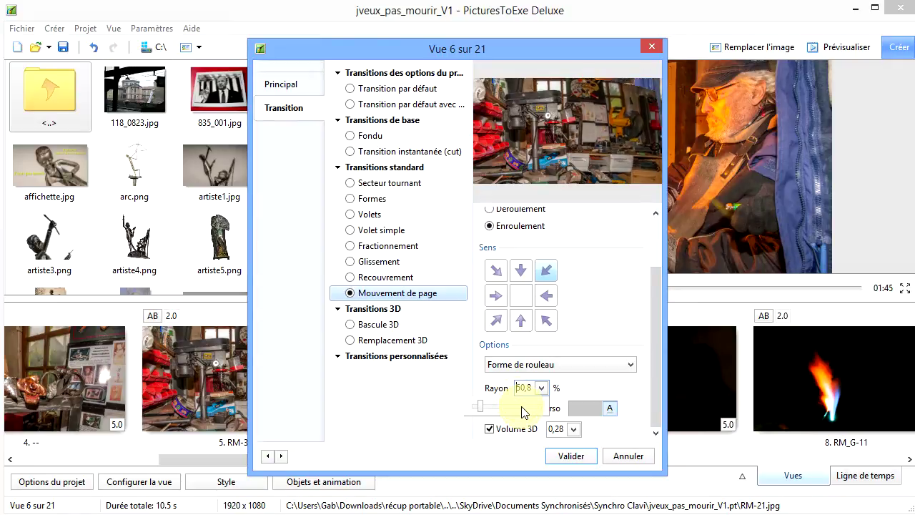
pyautogui.click(619, 385)
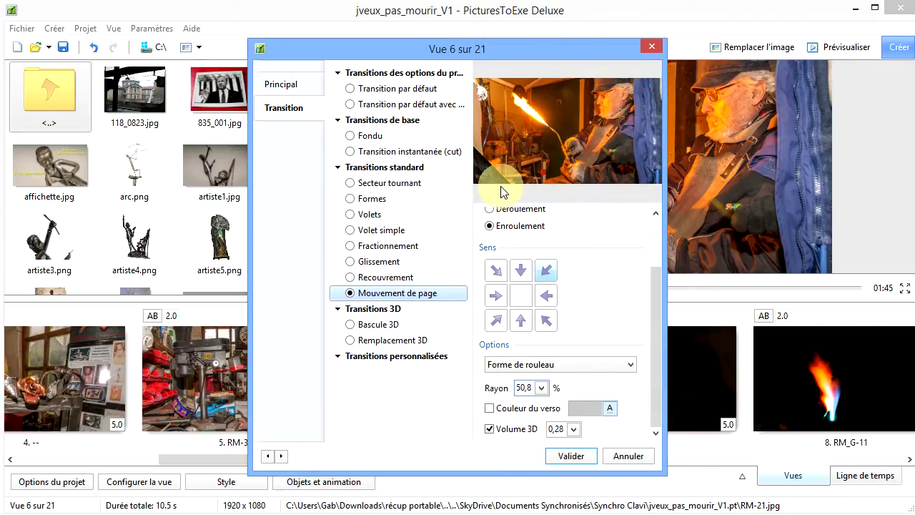
# - Try a light blue back-of-page colour (8898f8) through Couleur du verso, and switch that option off again
pyautogui.click(490, 409)
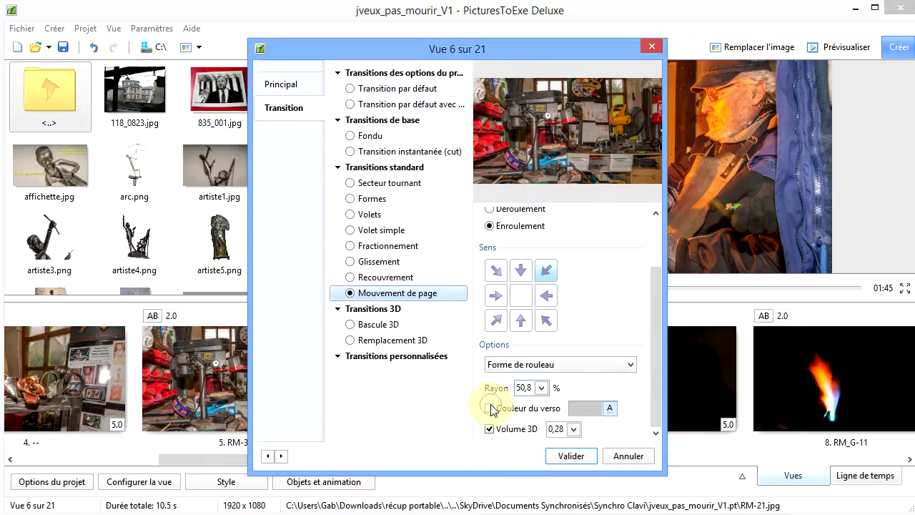
pyautogui.click(610, 409)
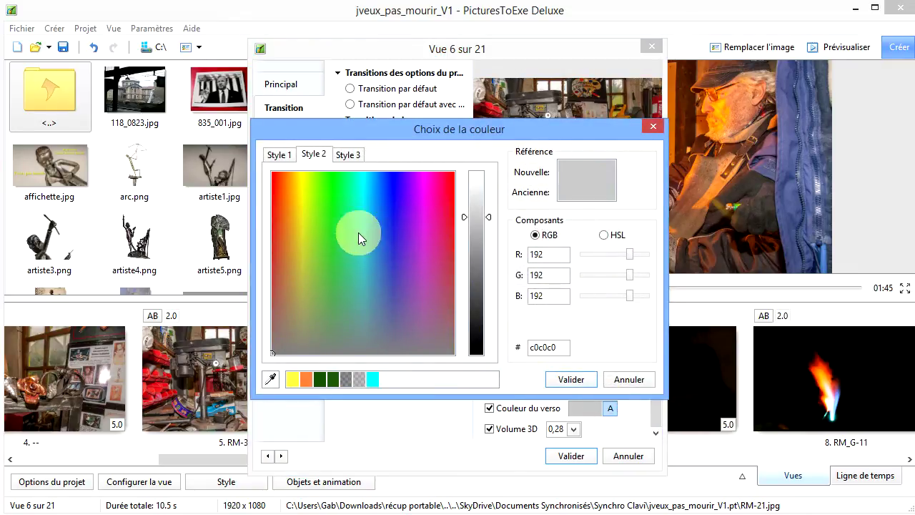
pyautogui.click(388, 191)
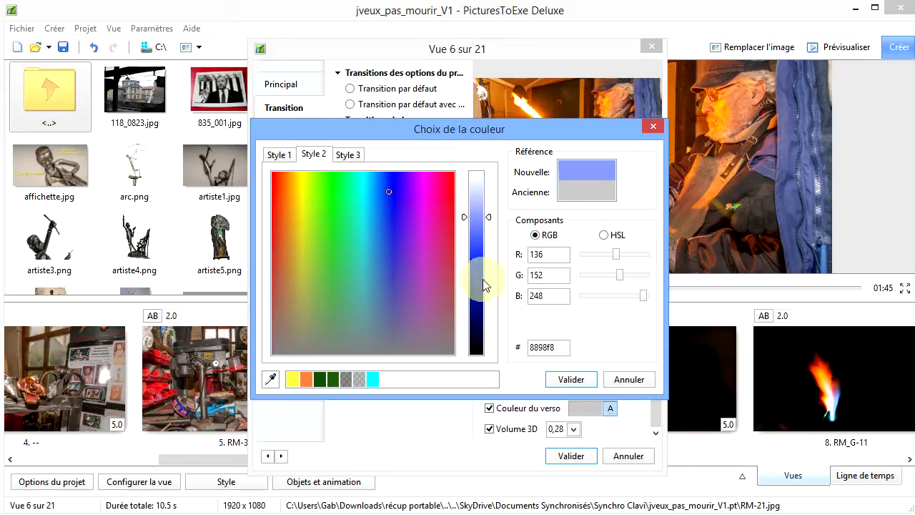
pyautogui.click(582, 386)
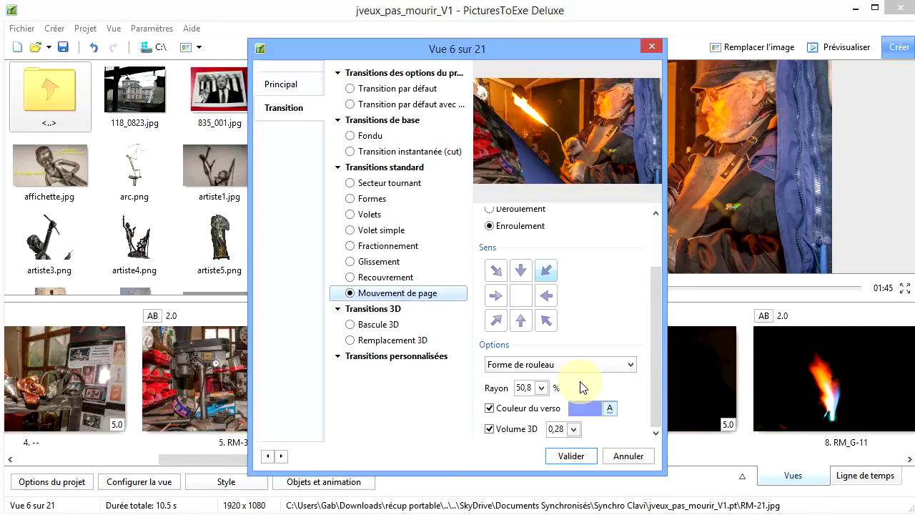
pyautogui.click(490, 410)
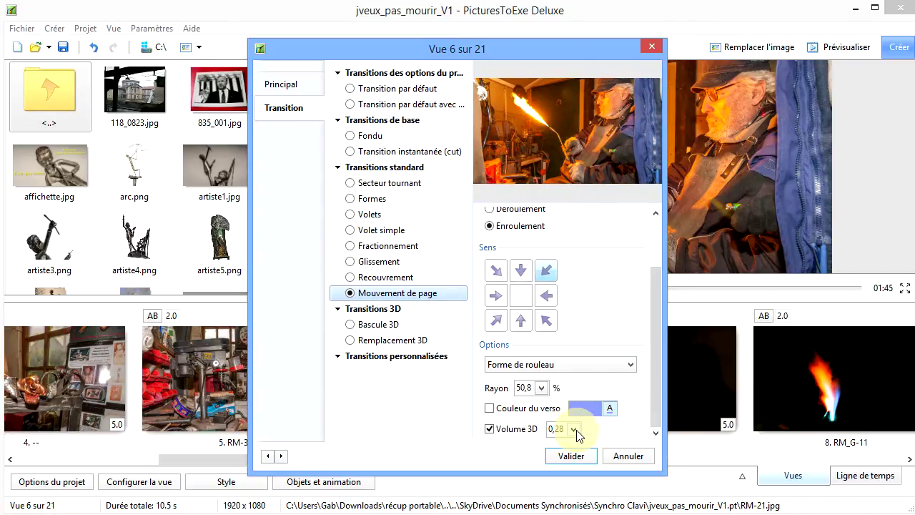
# - Compare the page movement with Volume 3D off and on, and look at its strength adjustment
pyautogui.click(490, 429)
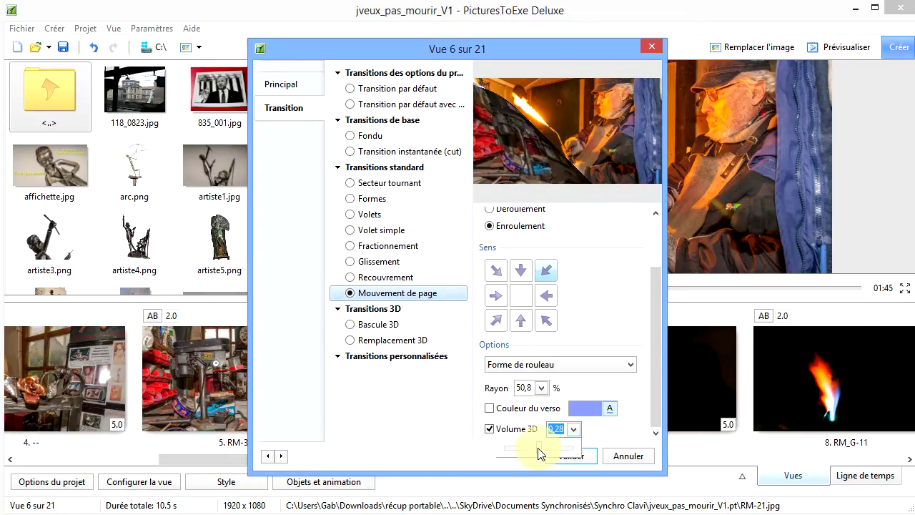
pyautogui.click(573, 429)
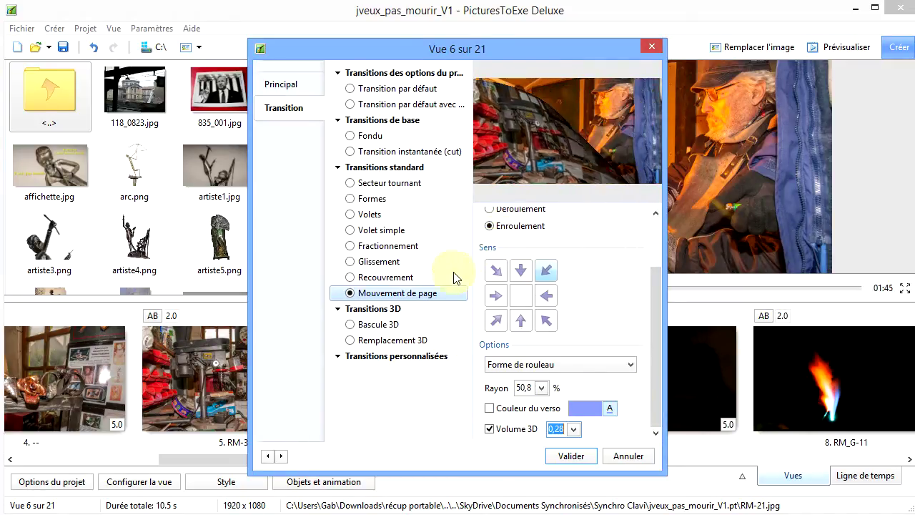
# - Apply the Bascule 3D transition, try the up and down directions, settle on rightward, and set Volume 3D to 0,26
pyautogui.click(350, 325)
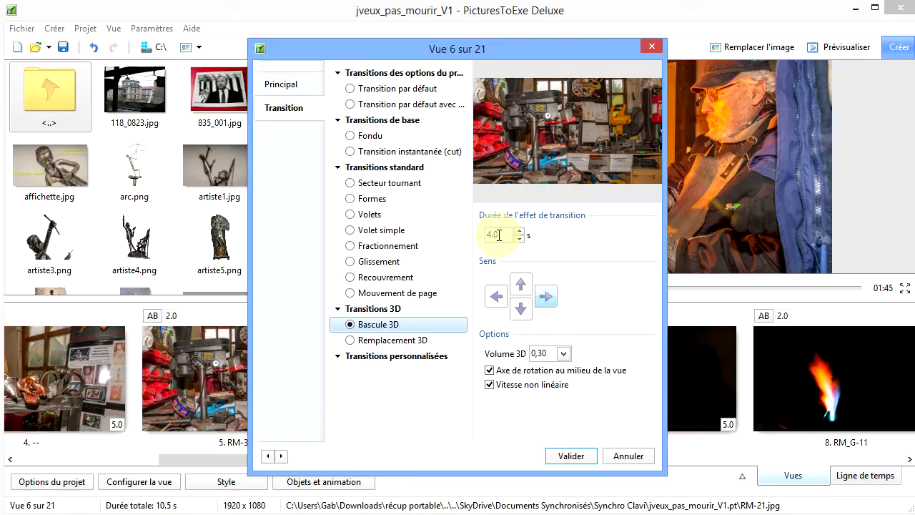
pyautogui.click(521, 286)
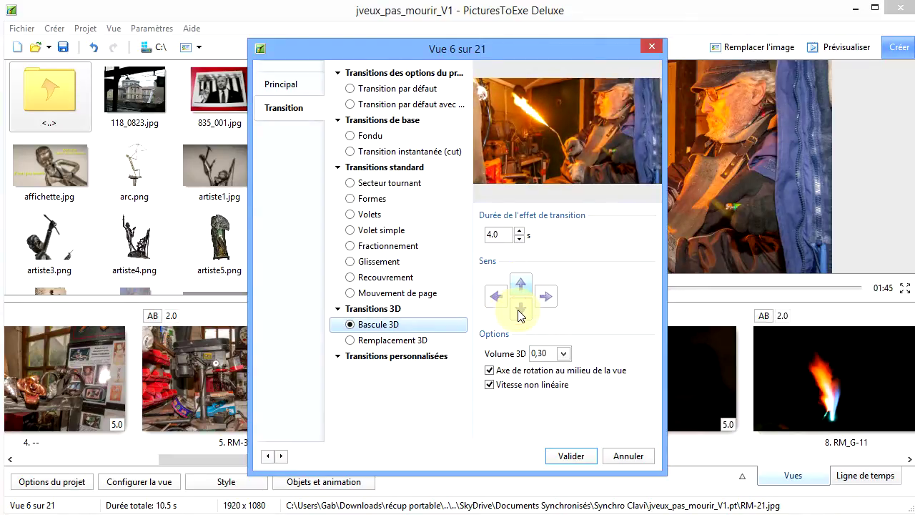
pyautogui.click(520, 309)
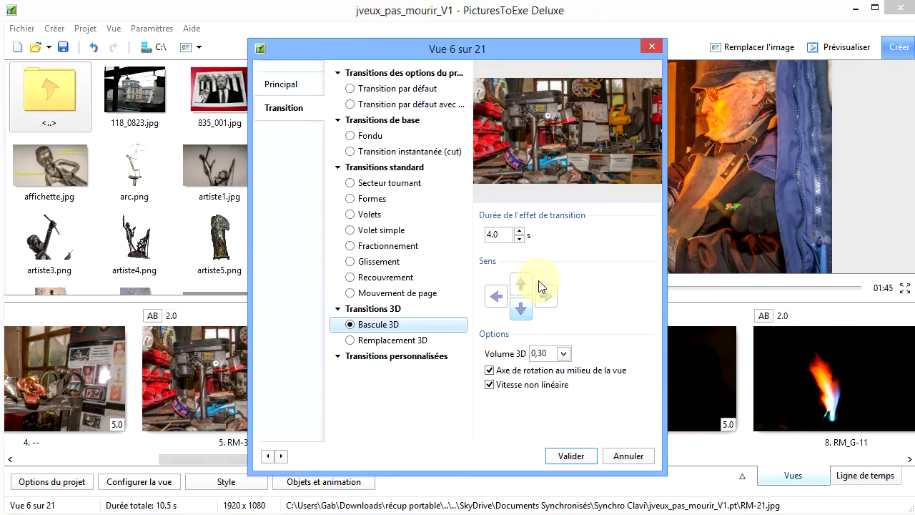
pyautogui.click(545, 296)
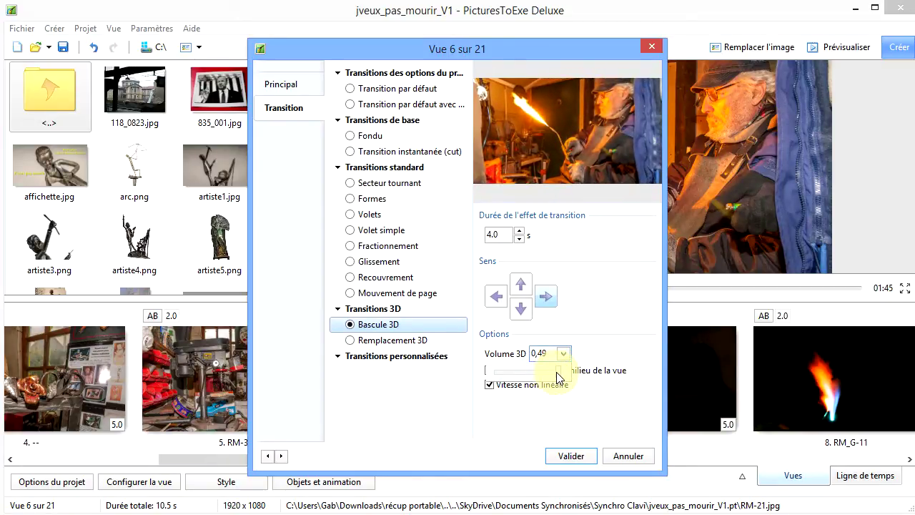
pyautogui.moveTo(543, 377); pyautogui.dragTo(526, 377)
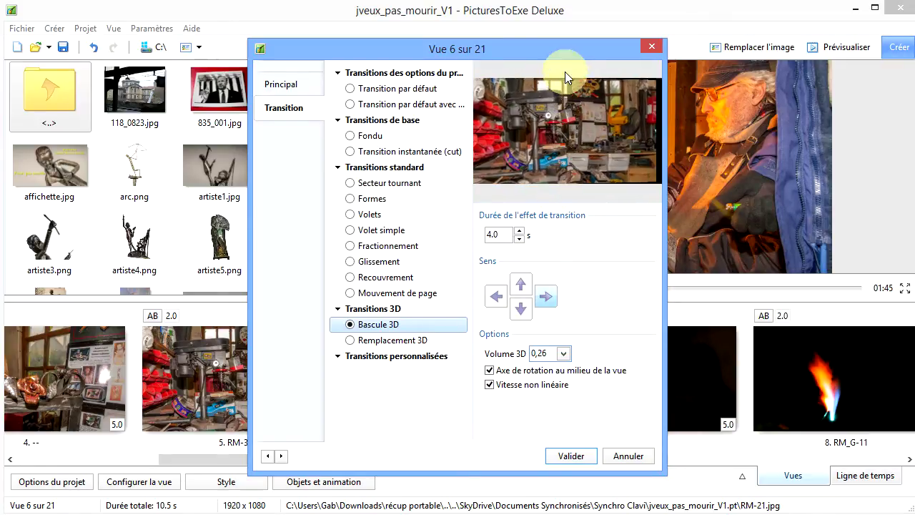
# - Disable Axe de rotation au milieu de la vue and Vitesse non linéaire for the Bascule 3D transition
pyautogui.click(489, 370)
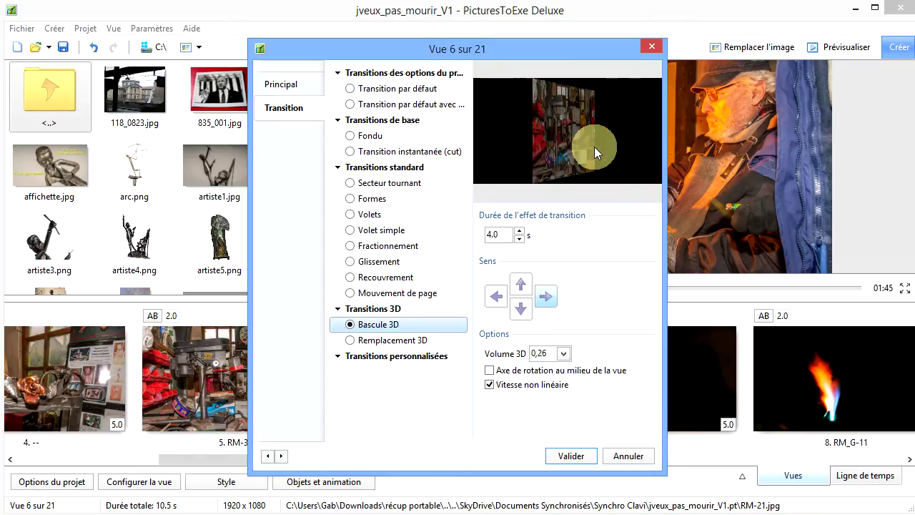
pyautogui.click(489, 385)
pyautogui.click(489, 385)
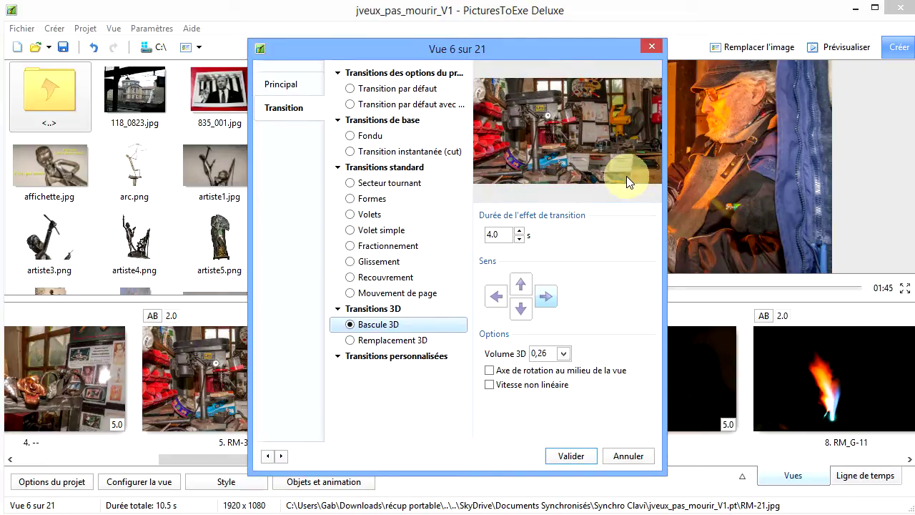
# - Apply the Remplacement 3D transition with the rightward direction and set its Profondeur to 6
pyautogui.click(349, 340)
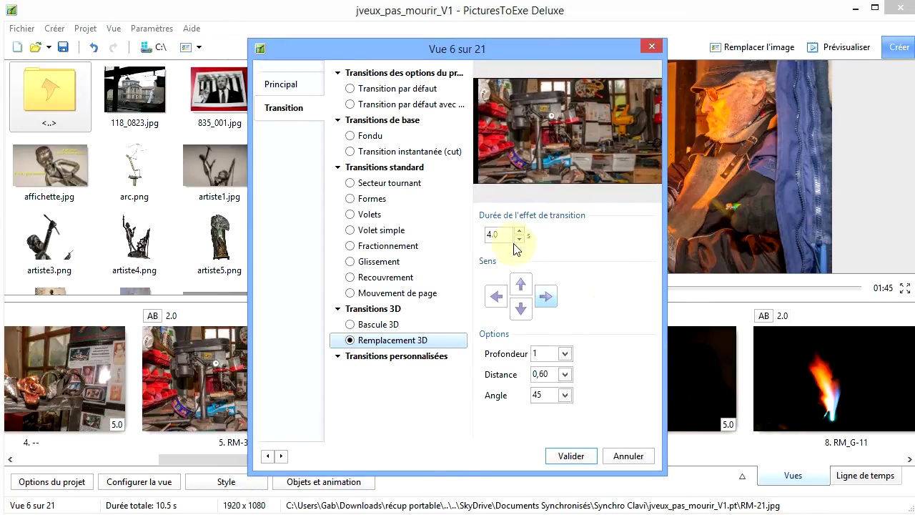
pyautogui.click(543, 299)
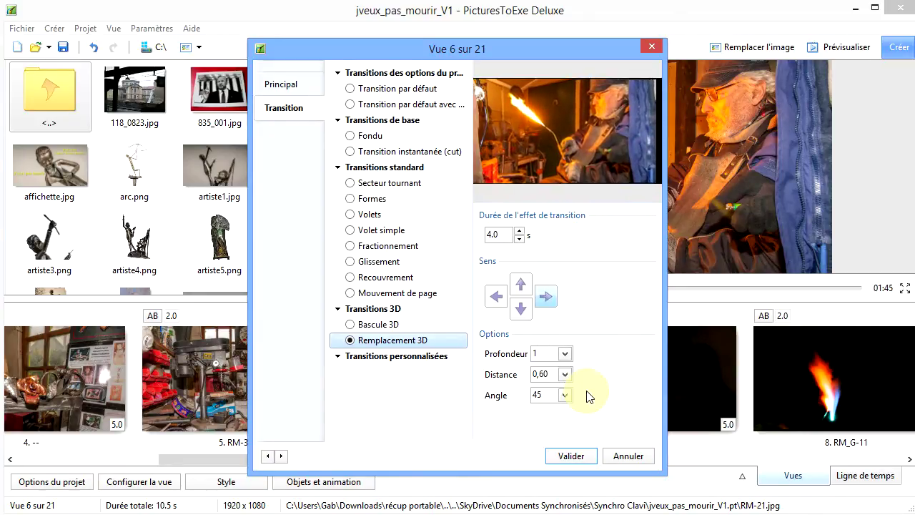
pyautogui.click(566, 354)
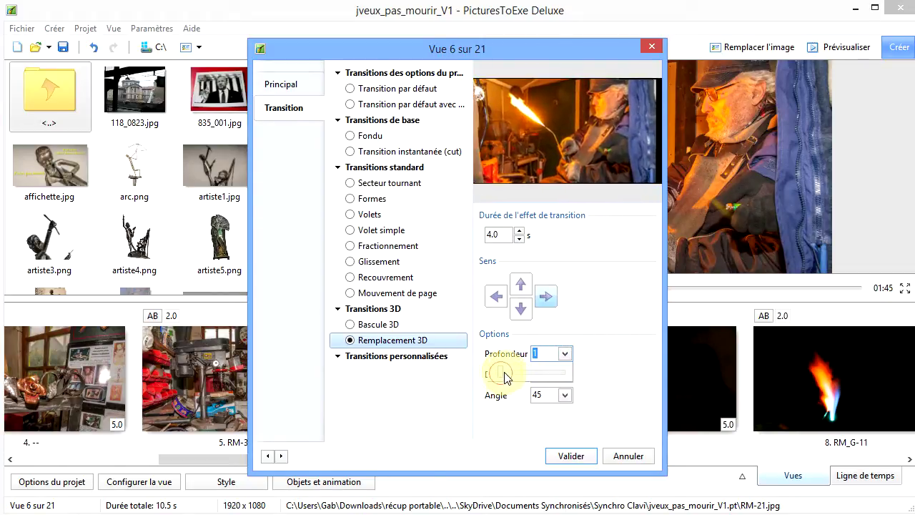
pyautogui.moveTo(506, 377); pyautogui.dragTo(531, 376)
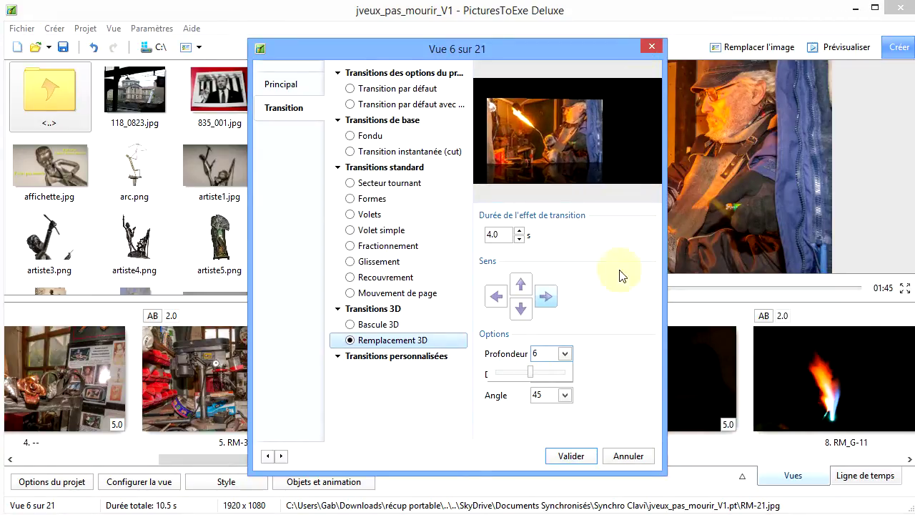
# - Try Profondeur 9 and settle on 3 for Remplacement 3D, and try Distance values 1,96 and 3,00 before setting it to 0,95
pyautogui.click(534, 377)
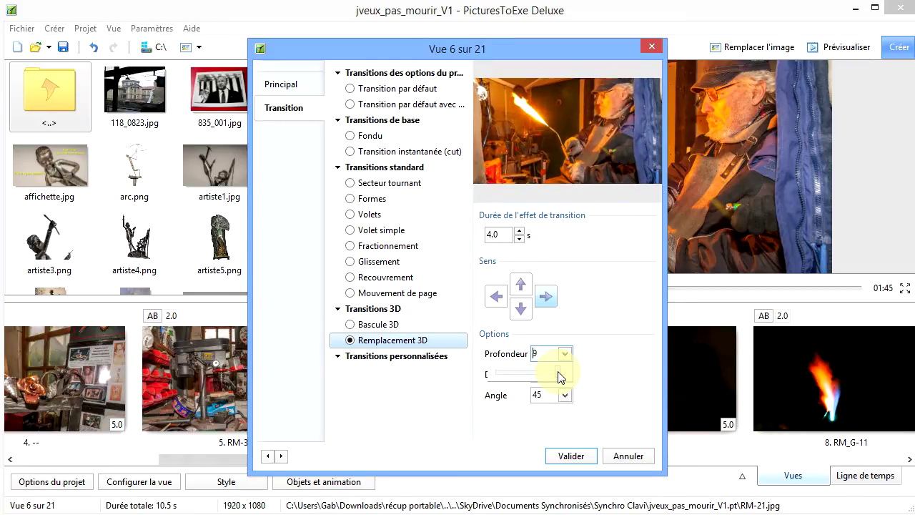
pyautogui.moveTo(557, 372); pyautogui.dragTo(516, 377)
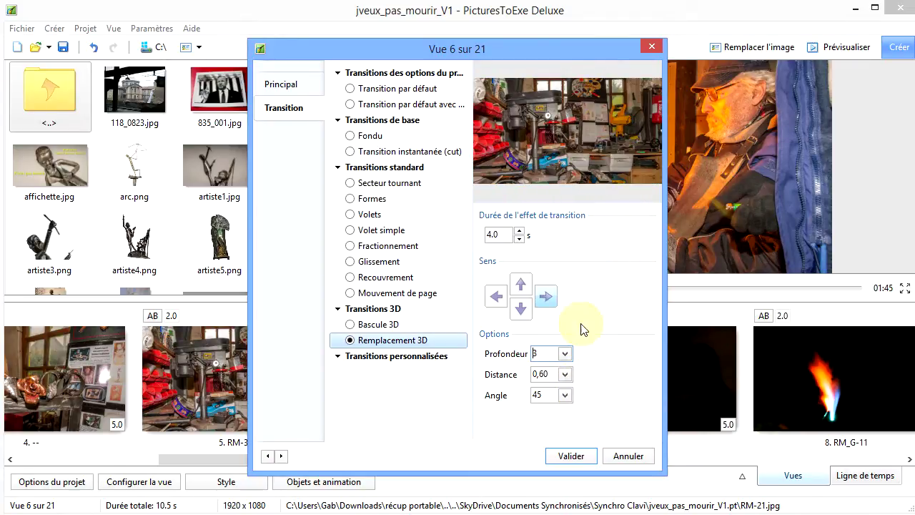
pyautogui.click(566, 374)
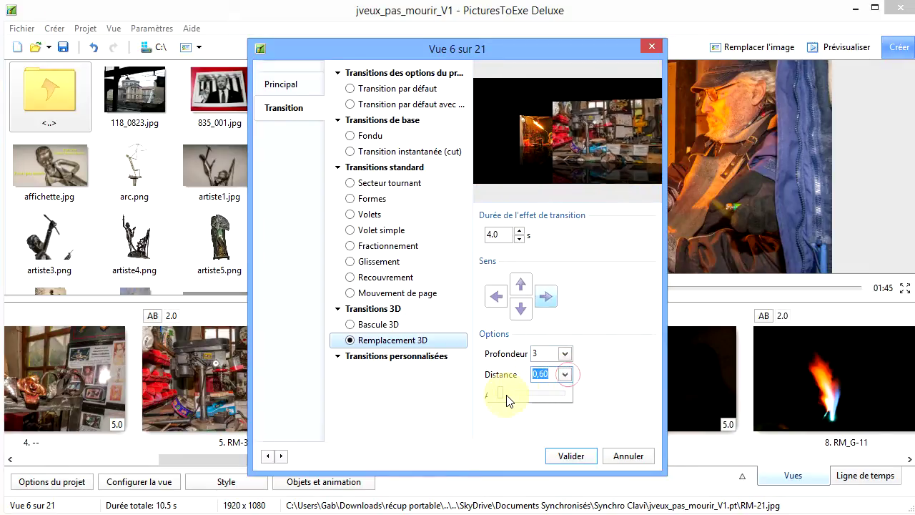
pyautogui.moveTo(500, 395); pyautogui.dragTo(536, 398)
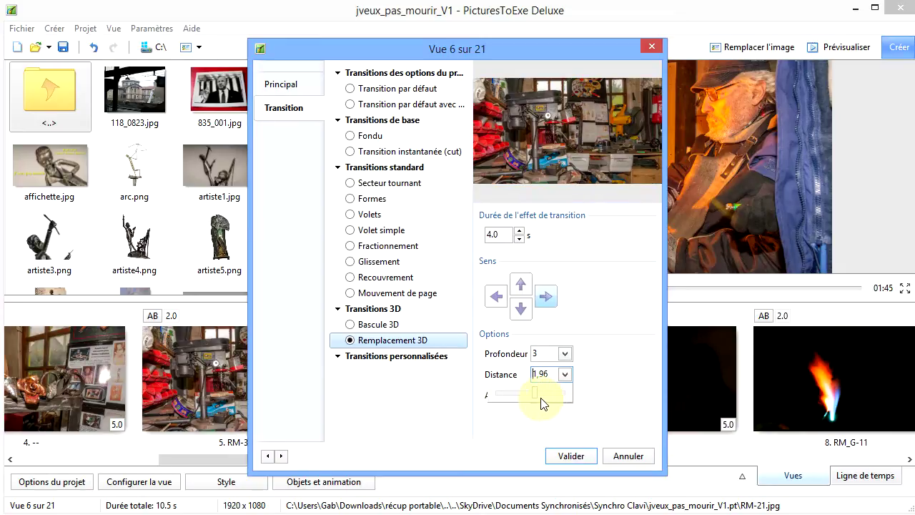
pyautogui.moveTo(541, 399); pyautogui.dragTo(564, 394)
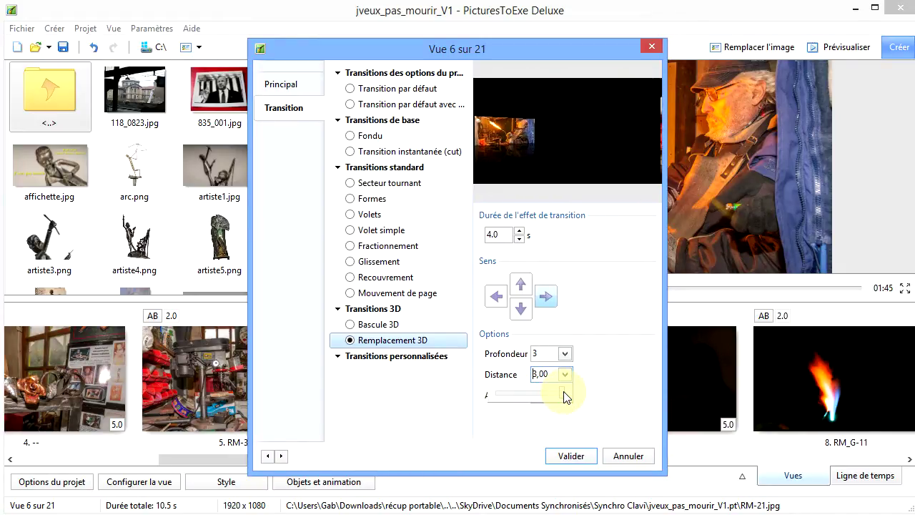
pyautogui.moveTo(564, 394); pyautogui.dragTo(510, 398)
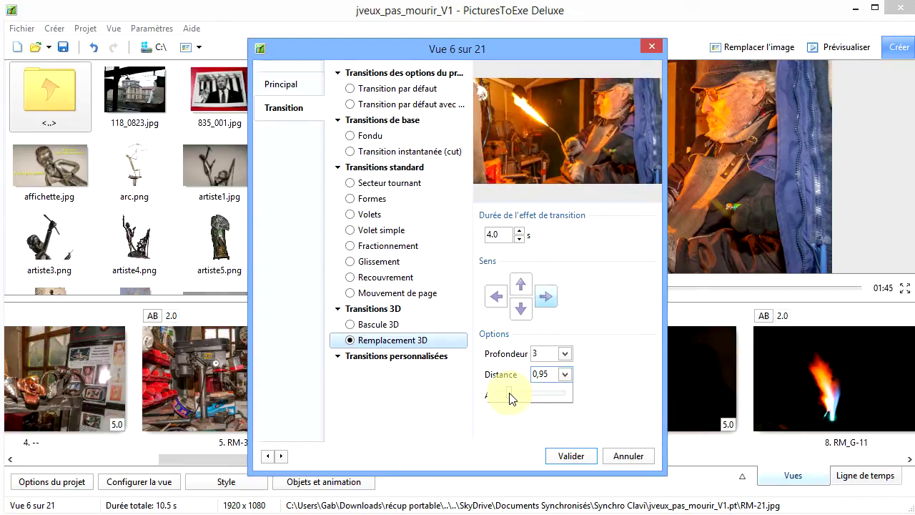
pyautogui.click(611, 427)
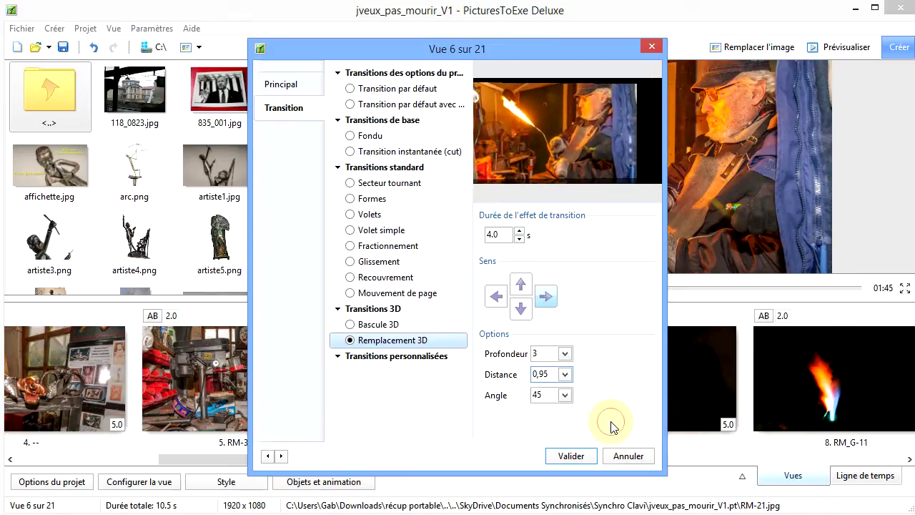
# - Try Angle values 78 and 19 for Remplacement 3D, set the angle to 55, and confirm the settings of view 6
pyautogui.click(566, 395)
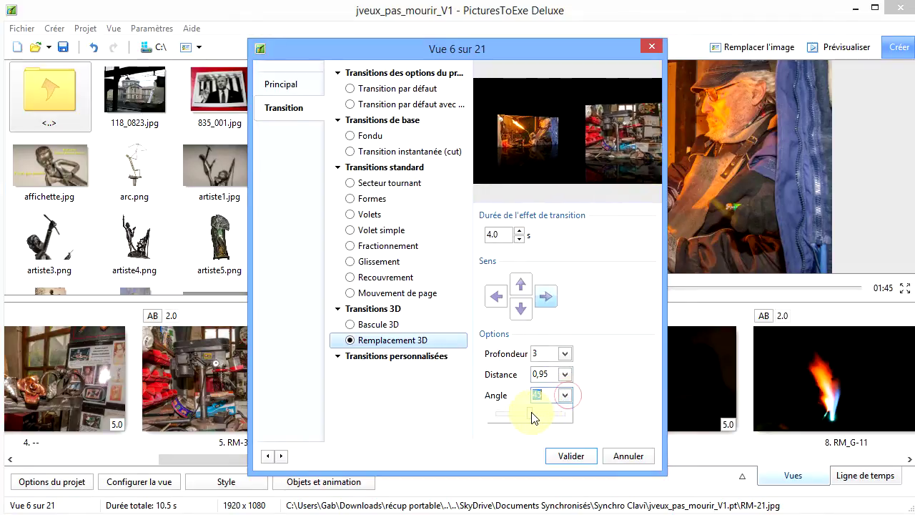
pyautogui.moveTo(529, 417); pyautogui.dragTo(556, 418)
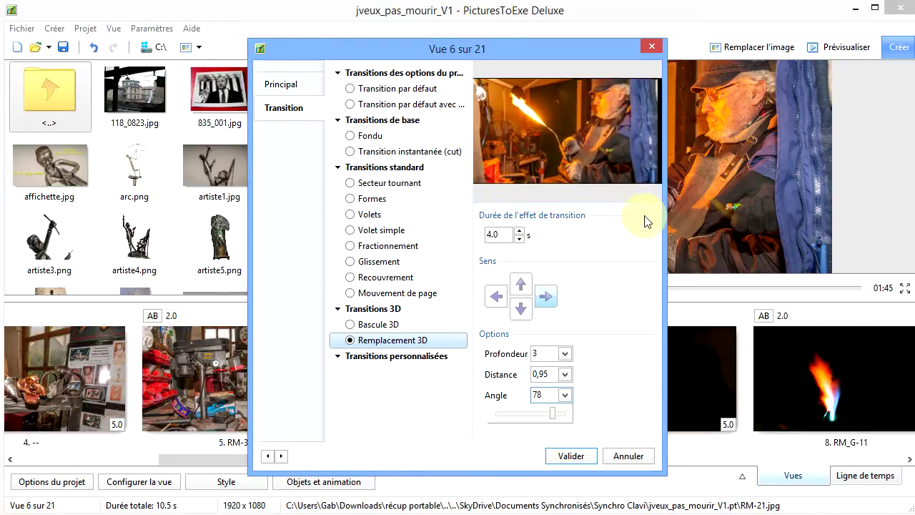
pyautogui.moveTo(562, 422); pyautogui.dragTo(511, 415)
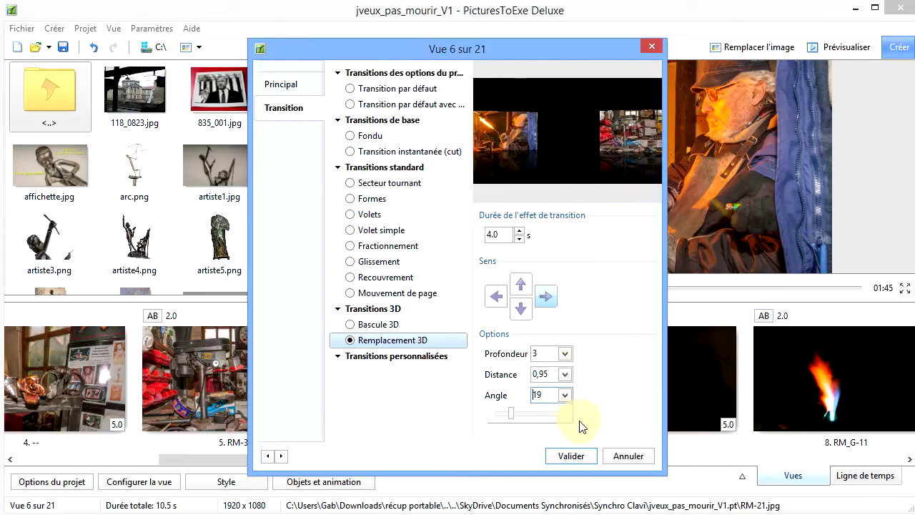
pyautogui.moveTo(510, 414); pyautogui.dragTo(539, 419)
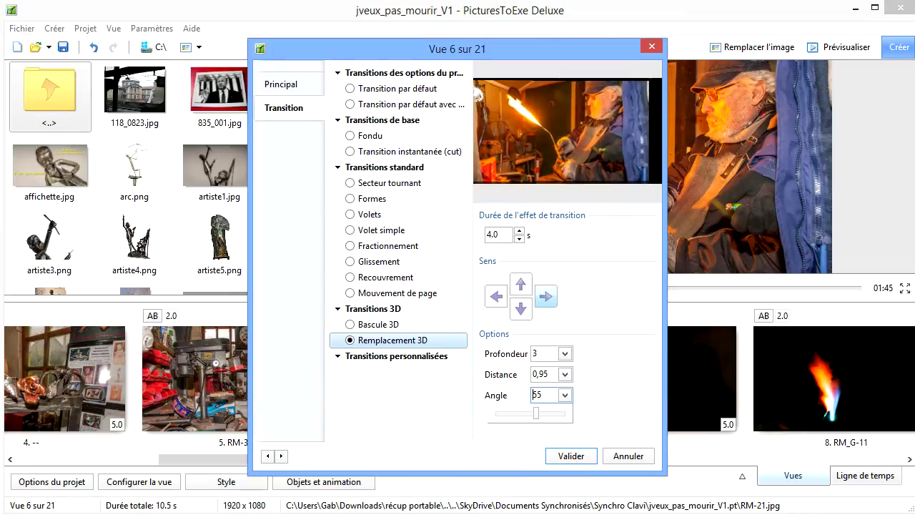
pyautogui.click(576, 457)
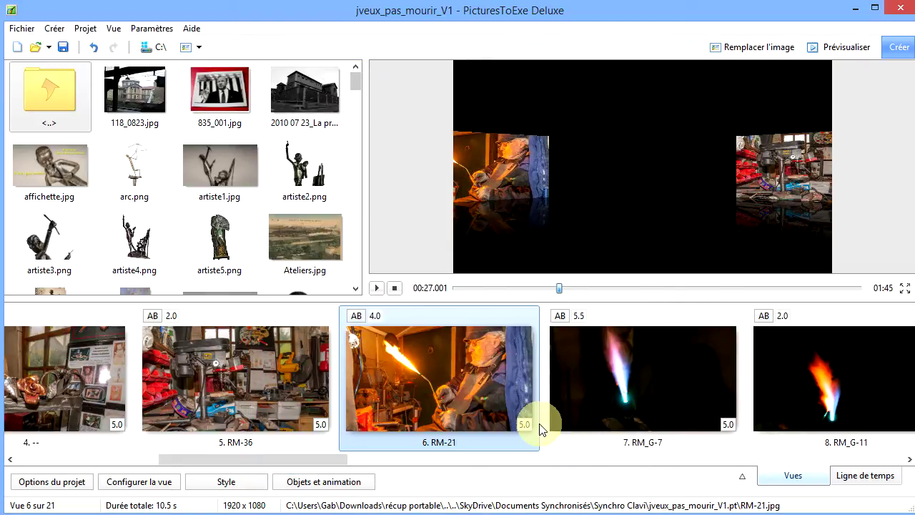
# - Play the slideshow from view 5 (RM-36) to check the transition into view 6, and return to view 5
pyautogui.click(233, 362)
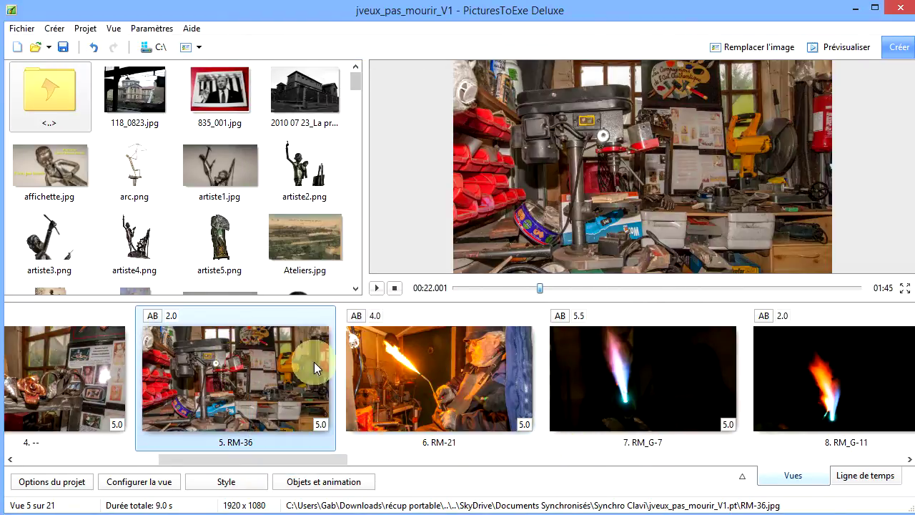
pyautogui.click(377, 289)
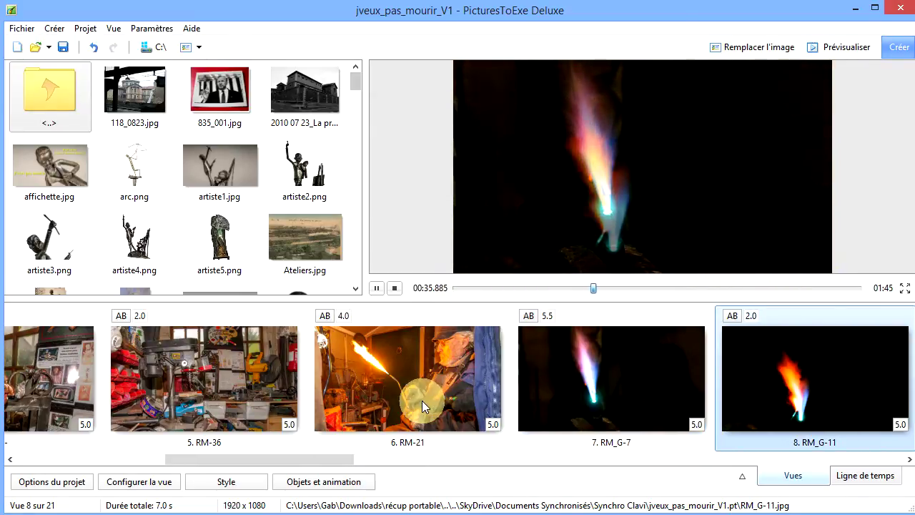
pyautogui.click(395, 289)
pyautogui.click(234, 368)
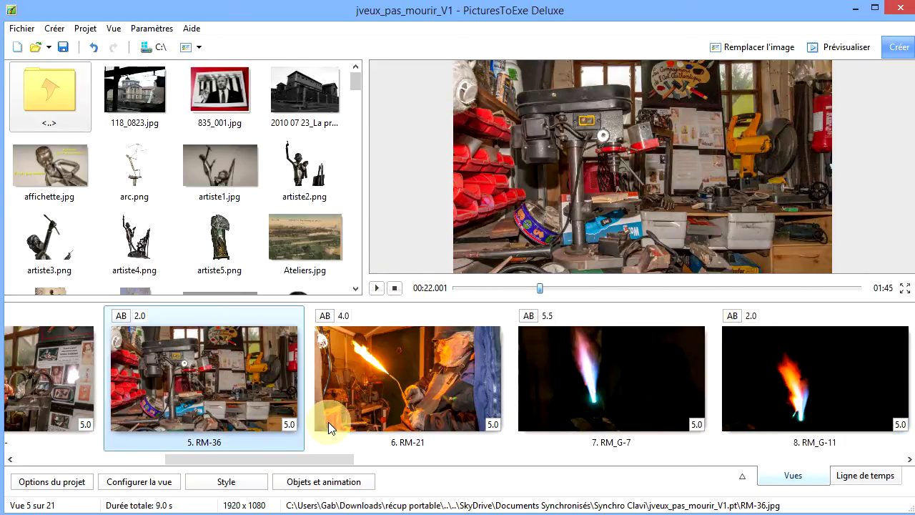
# - Reopen the transition settings of view 6 (RM-21) and show the Transitions personnalisées options
pyautogui.click(408, 394)
pyautogui.doubleClick(409, 404)
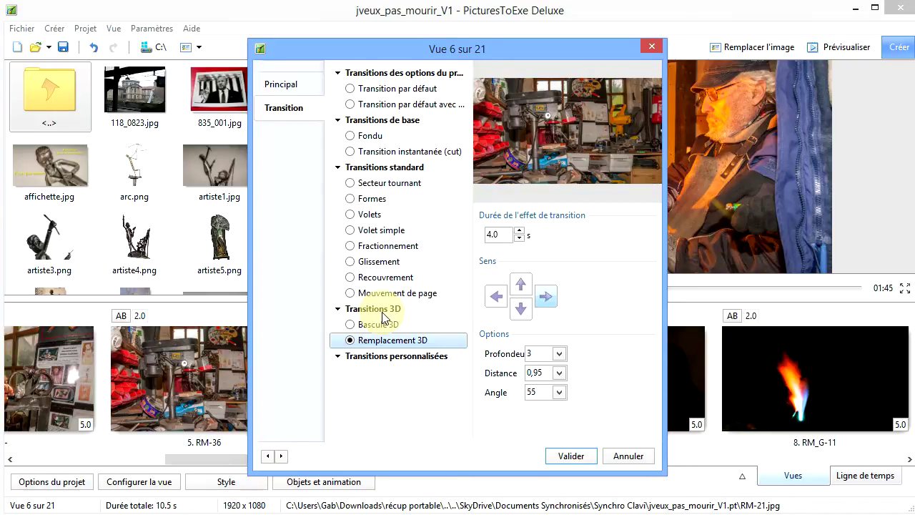
pyautogui.click(356, 361)
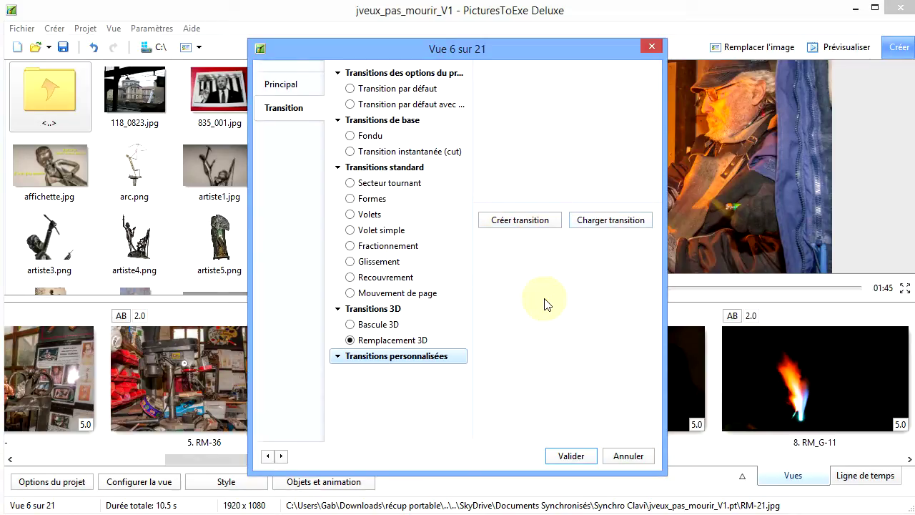
# - Open the transition editor on a new custom transition and close it without saving
pyautogui.click(520, 220)
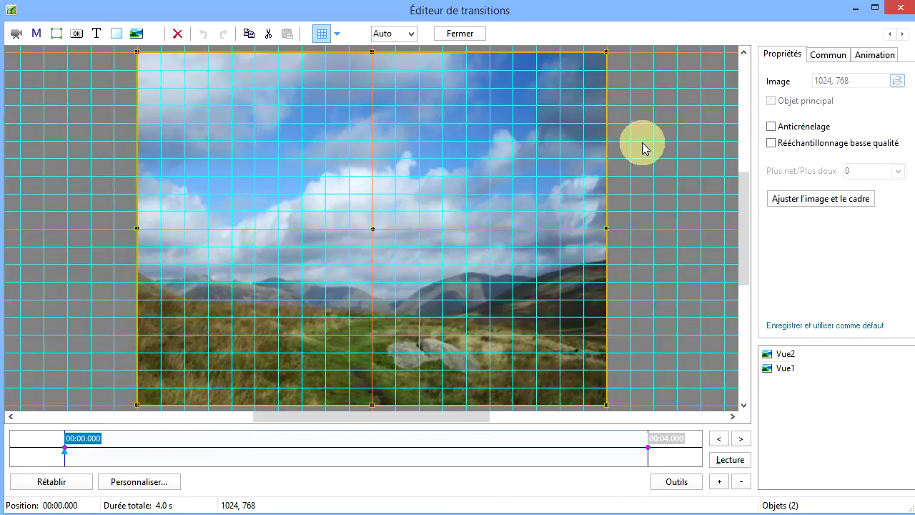
pyautogui.click(461, 36)
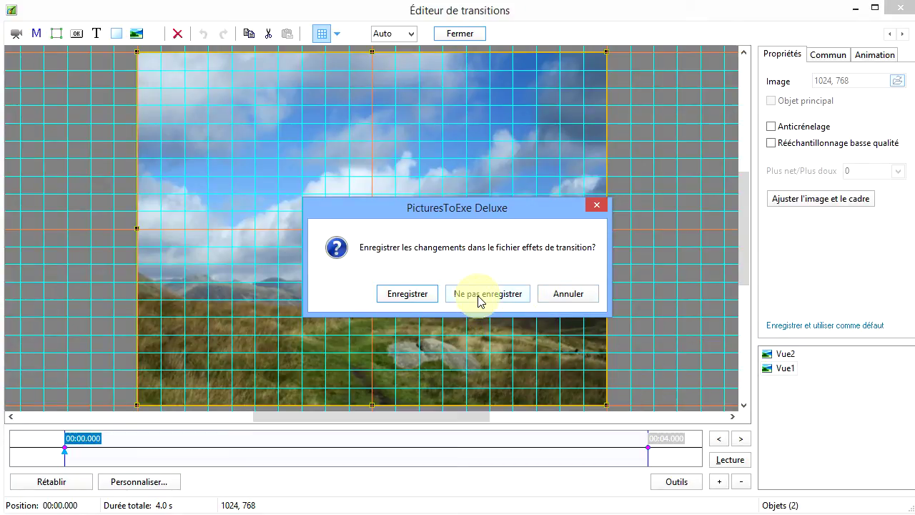
pyautogui.click(479, 300)
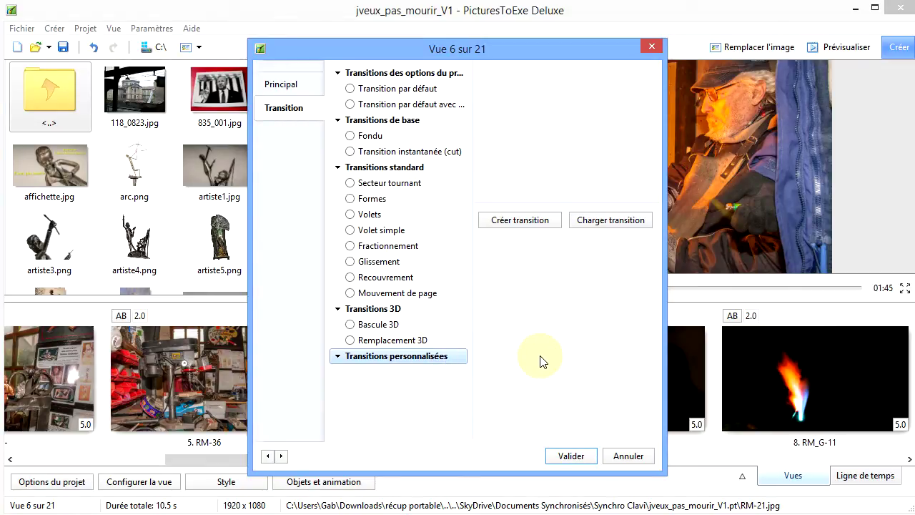
# - Load the custom transition file RevolverDG.ptef from the desktop for view 6
pyautogui.click(614, 221)
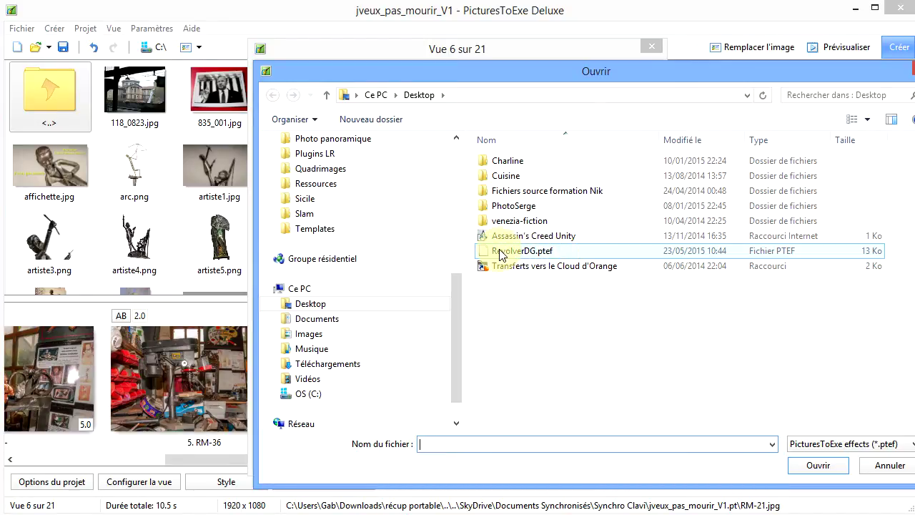
pyautogui.click(822, 468)
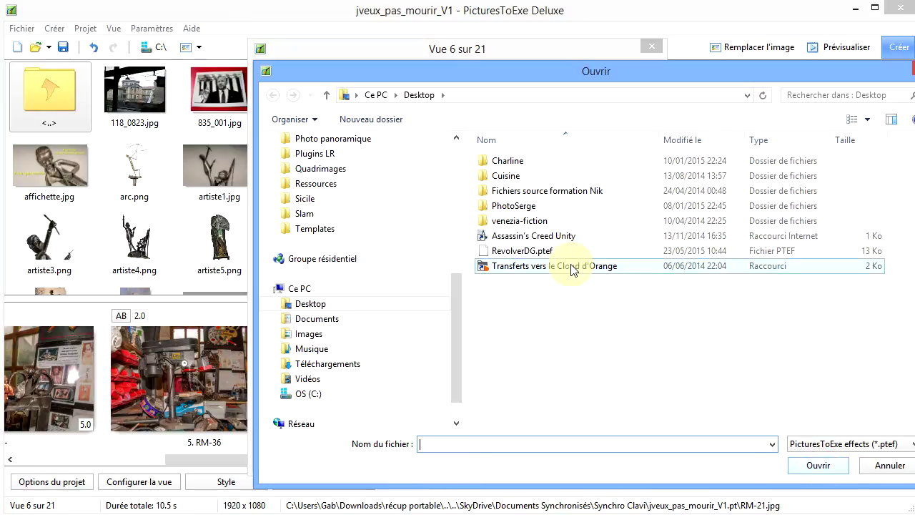
pyautogui.click(541, 251)
pyautogui.click(822, 469)
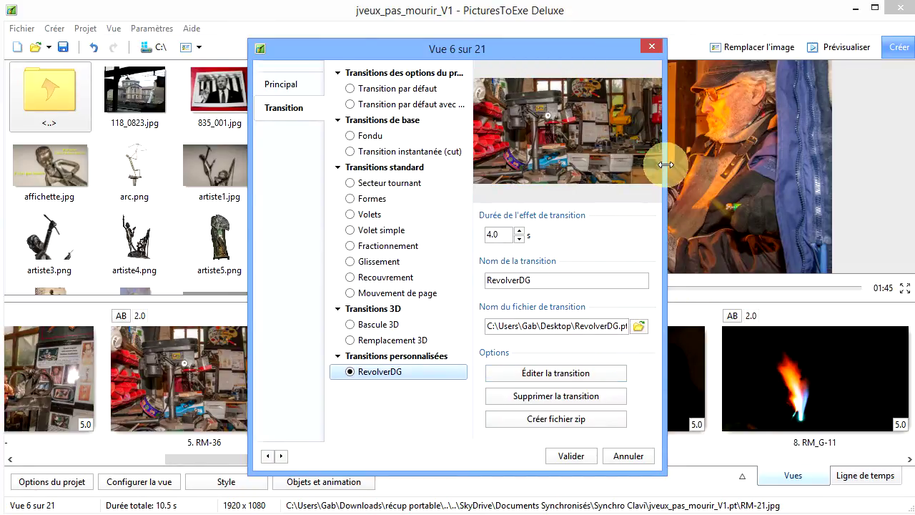
# - Inspect the RevolverDG transition's Frame1 slides and standalone Slide2 in the transition editor, close it, and confirm RevolverDG for view 6
pyautogui.click(576, 378)
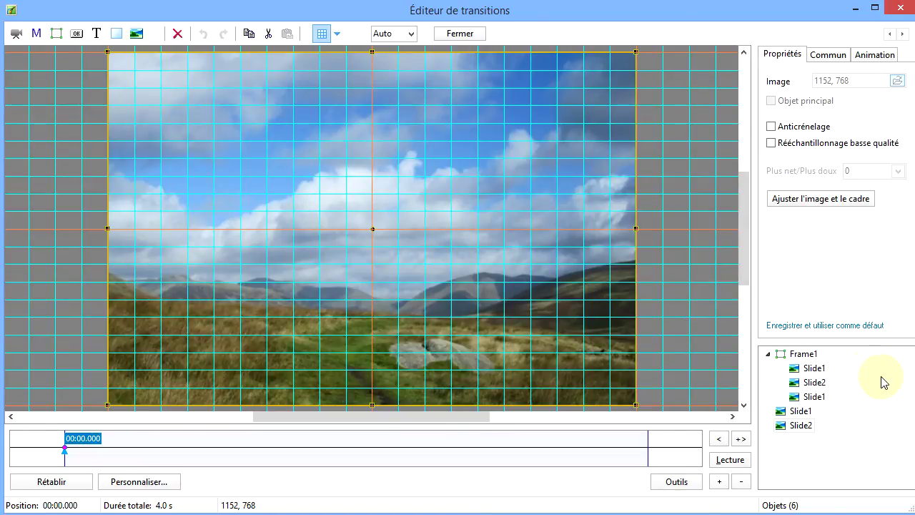
pyautogui.click(812, 383)
pyautogui.click(816, 359)
pyautogui.click(816, 368)
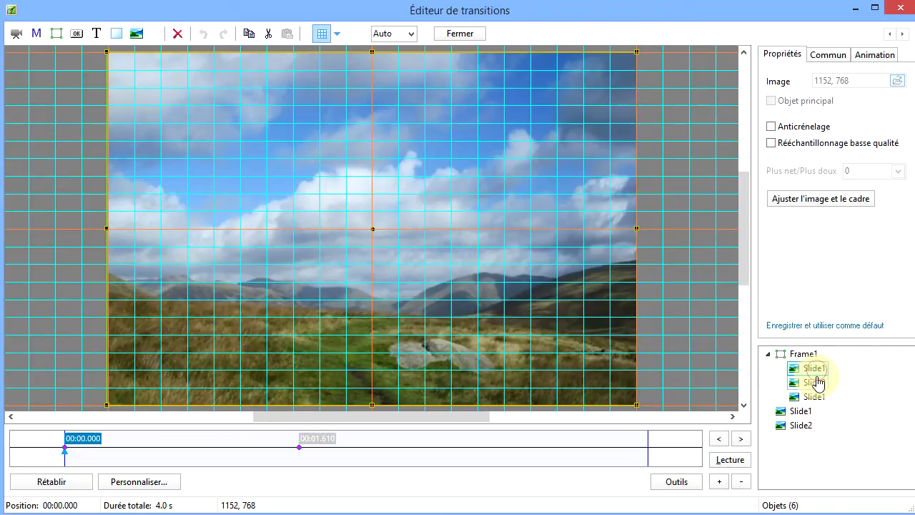
pyautogui.click(817, 383)
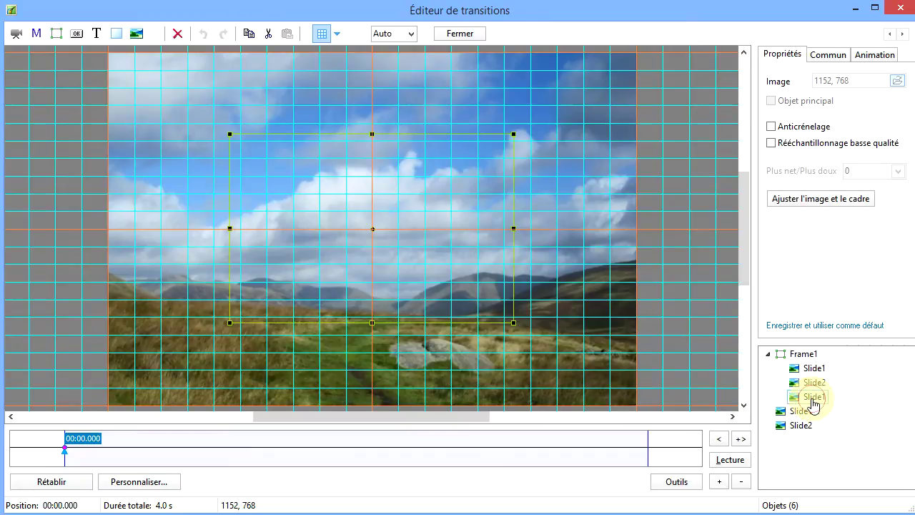
pyautogui.keyDown('shift'); pyautogui.click(813, 397); pyautogui.keyUp('shift')
pyautogui.click(812, 399)
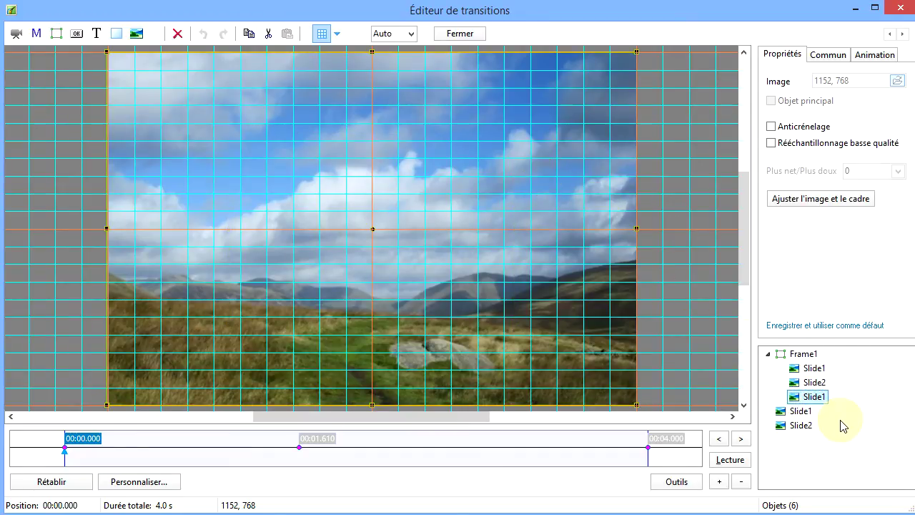
pyautogui.click(808, 426)
pyautogui.moveTo(809, 428)
pyautogui.mouseDown()
pyautogui.moveTo(791, 370)
pyautogui.moveTo(801, 429)
pyautogui.mouseUp()
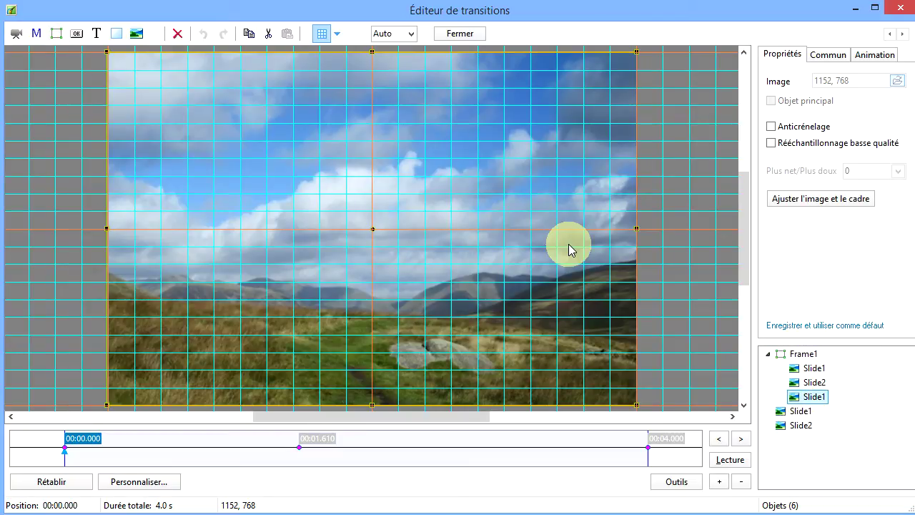
pyautogui.click(457, 35)
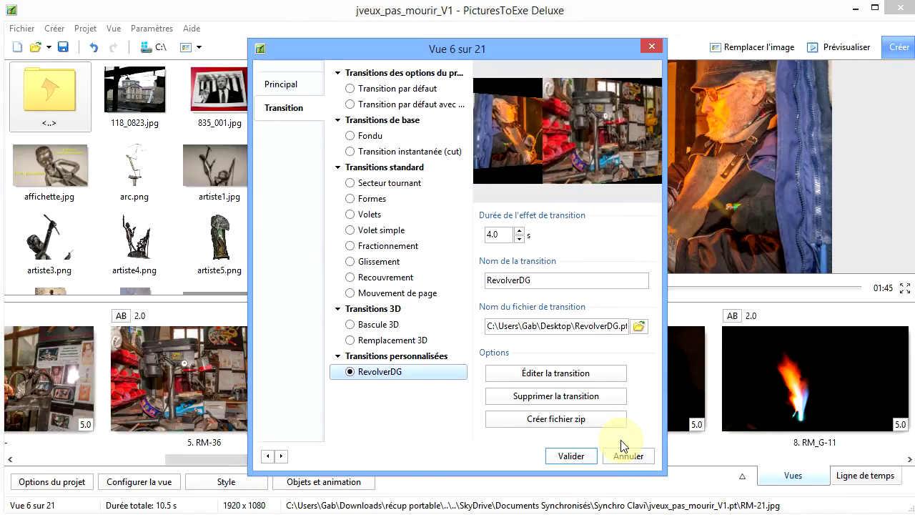
pyautogui.click(570, 455)
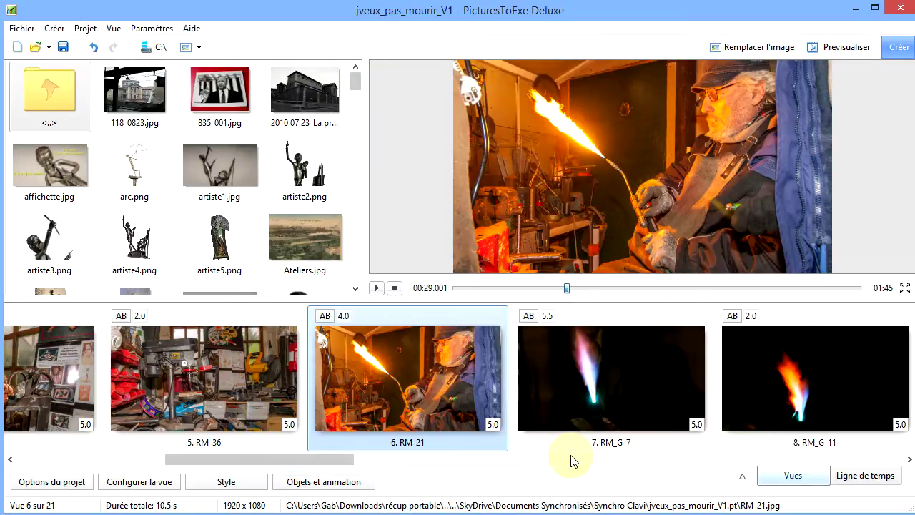